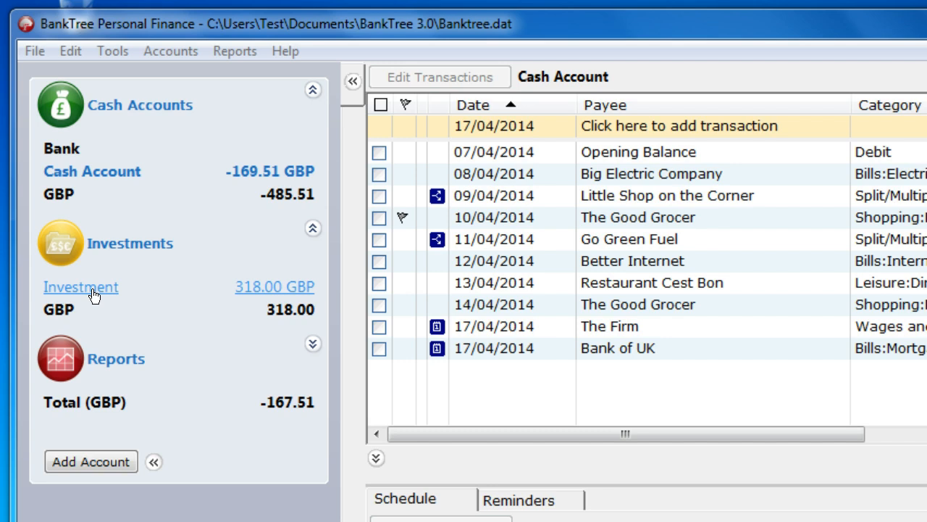
Create a new data file named myfile in the BankTree 3.0 folder.
click(32, 51)
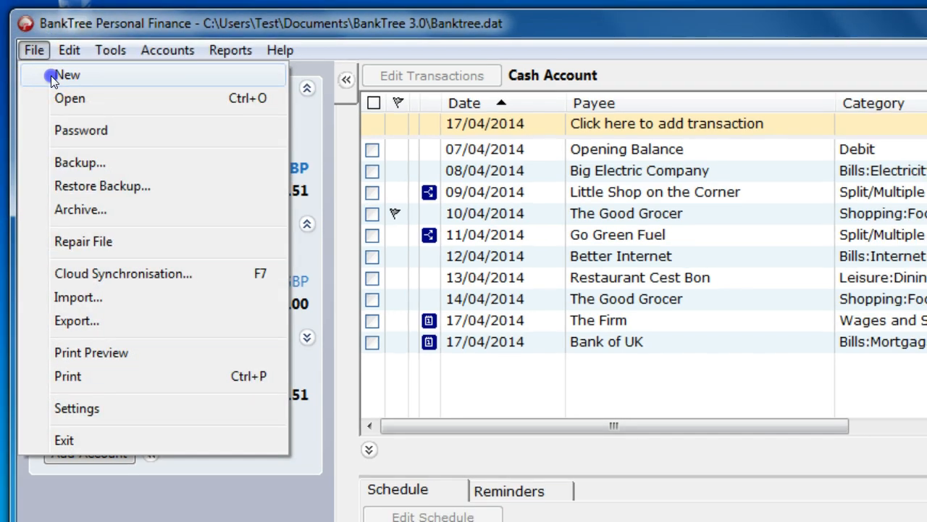
click(53, 80)
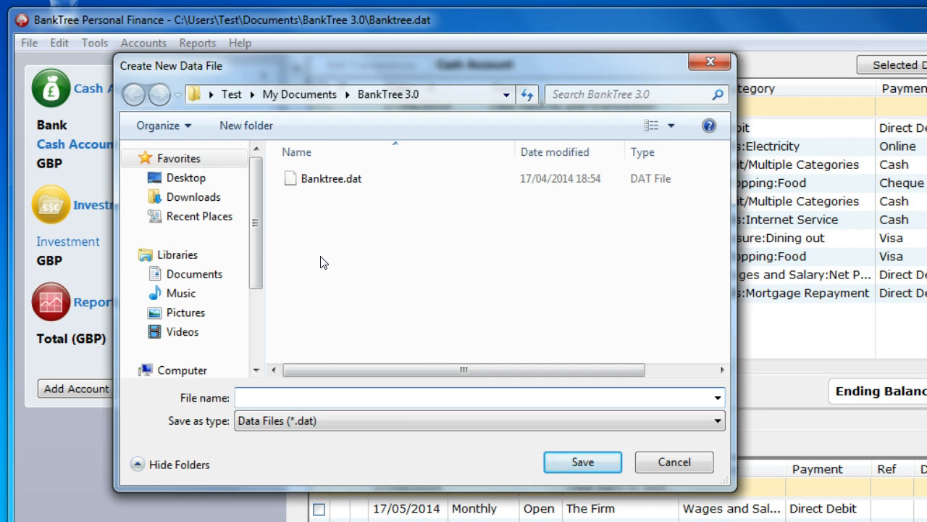
click(319, 397)
text(myfile)
click(561, 462)
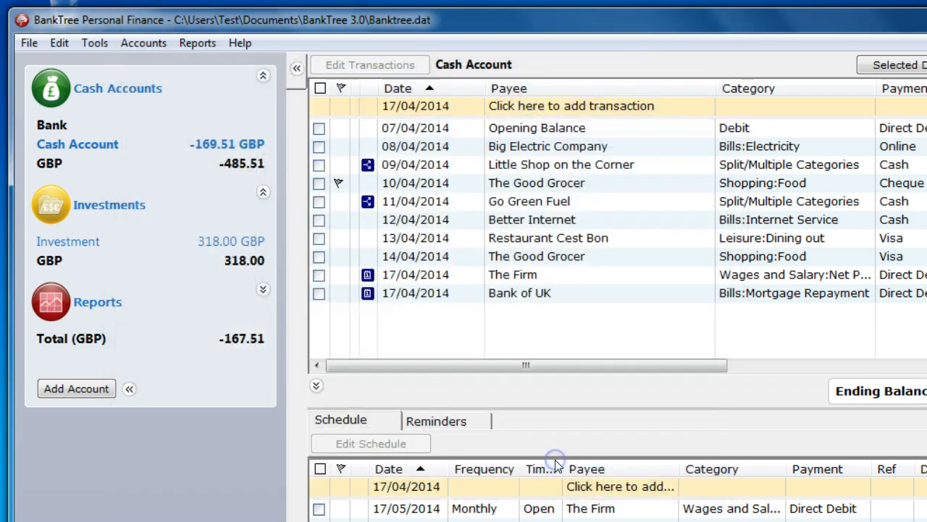
click(469, 433)
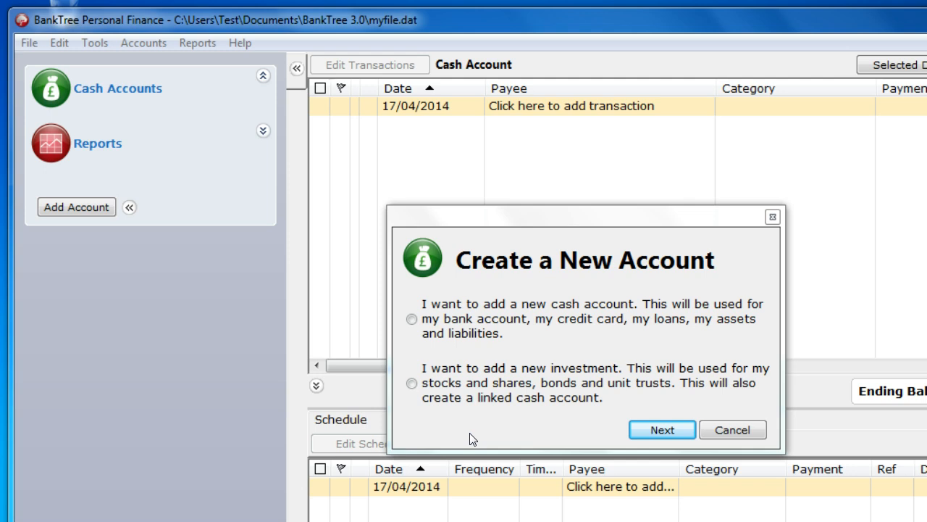
Start a new cash account and name it MyAccount.
click(411, 321)
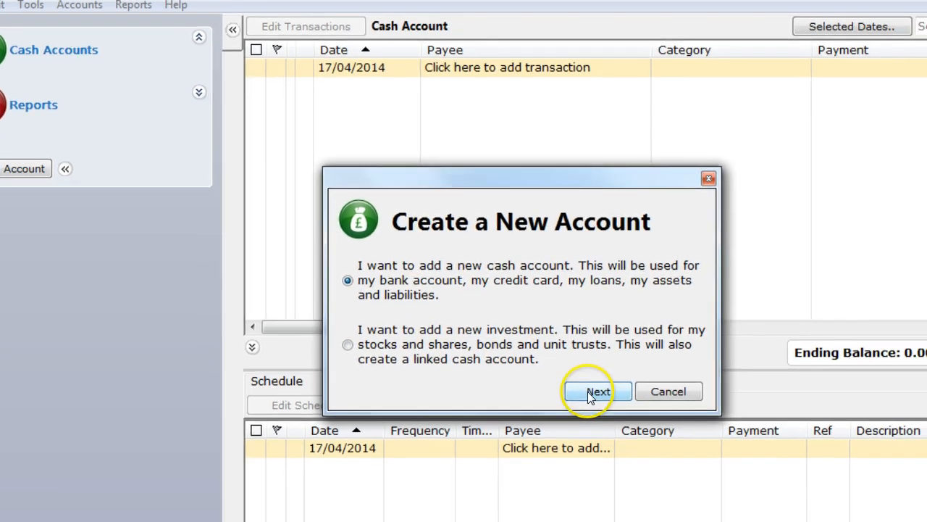
click(647, 427)
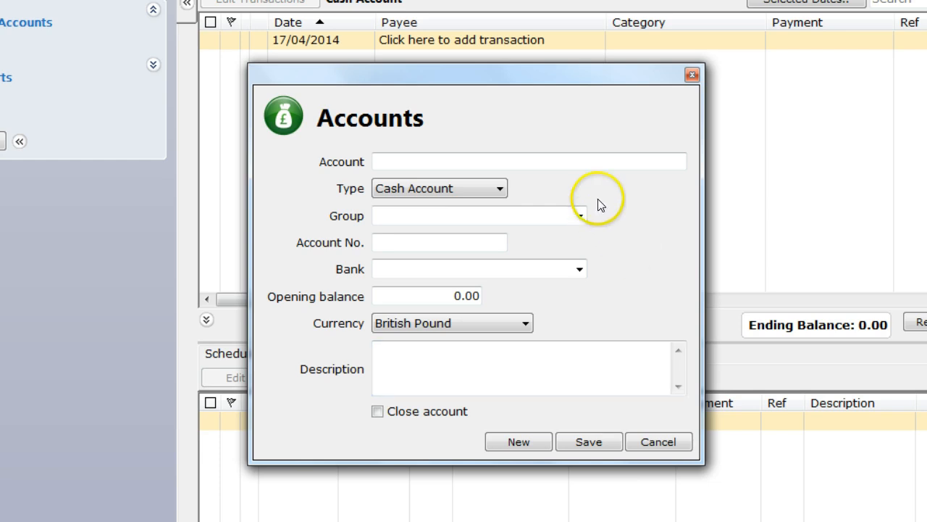
click(590, 161)
text(My)
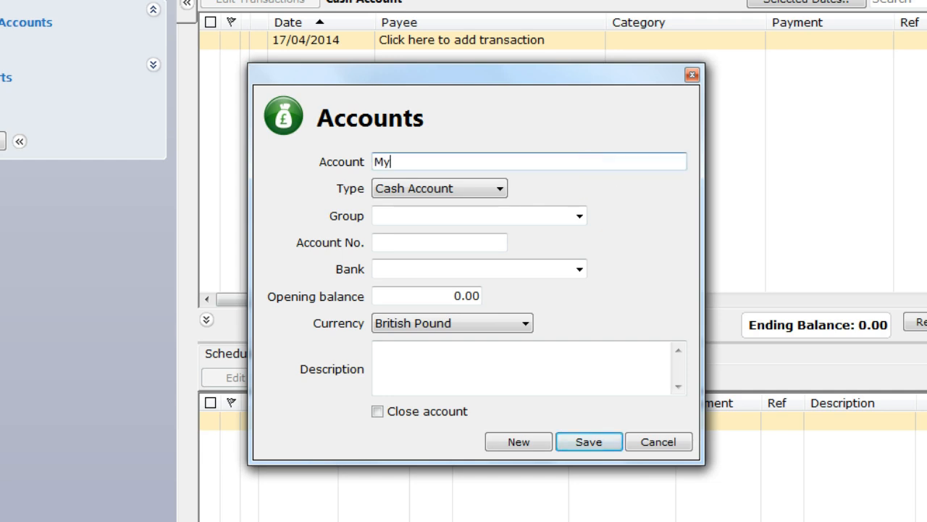
text(Account)
key(Return)
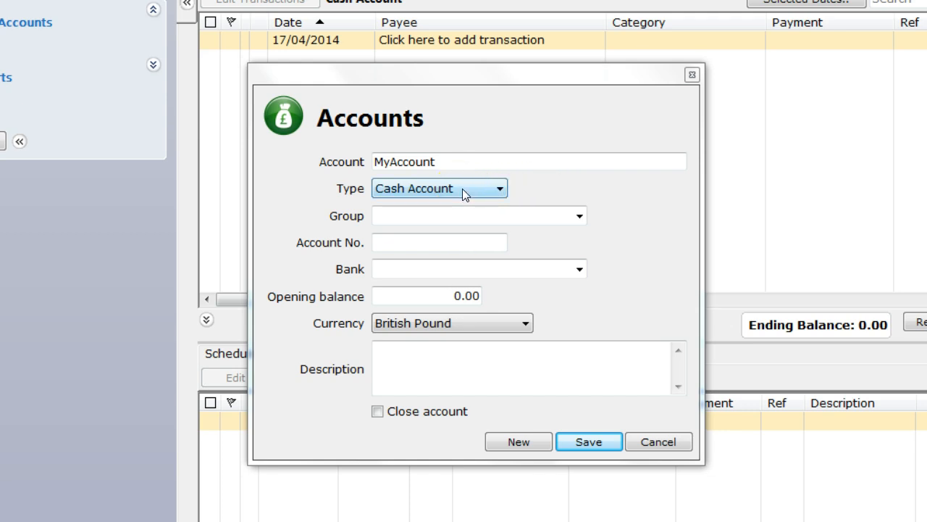
Assign the account to the Bank group and choose Halifax as its bank.
click(580, 216)
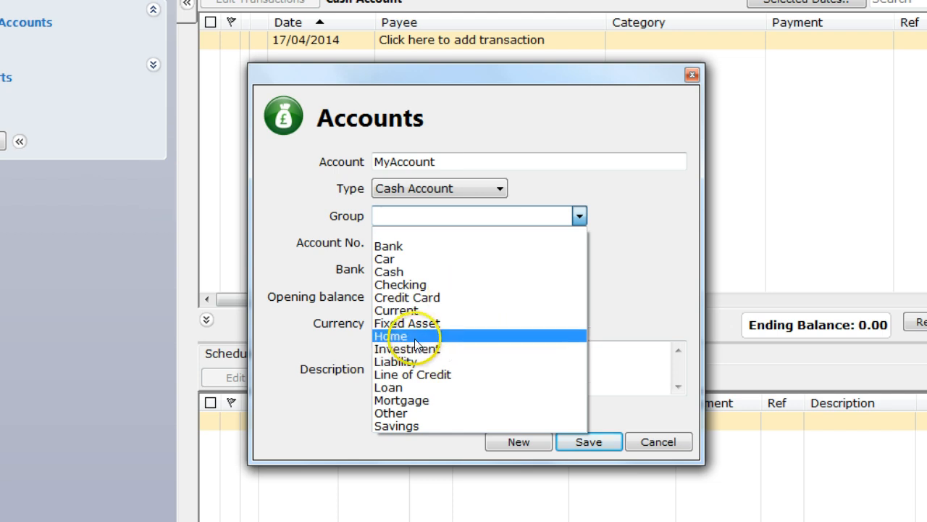
click(392, 247)
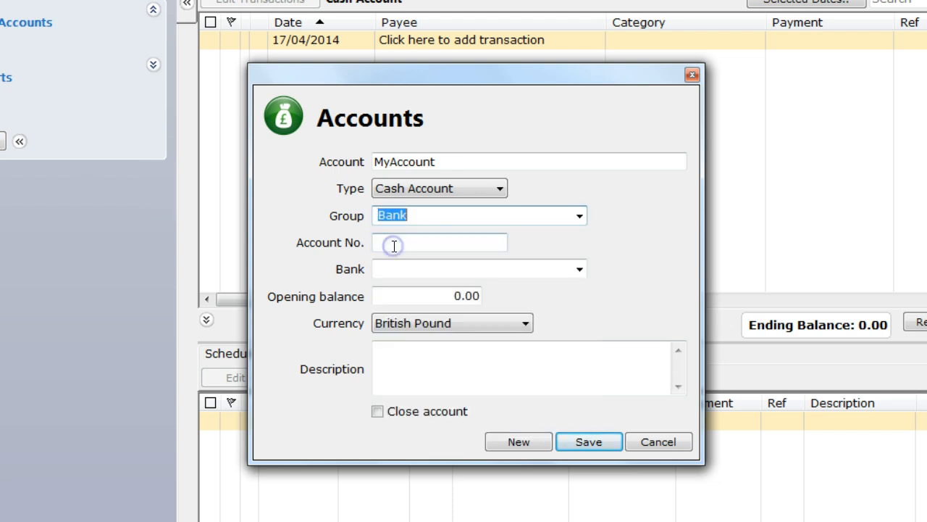
click(394, 245)
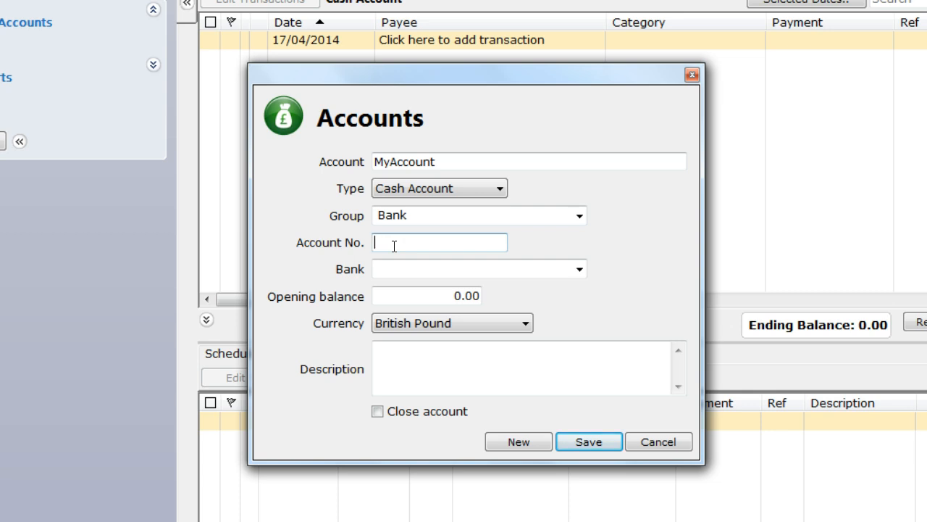
click(557, 277)
click(576, 271)
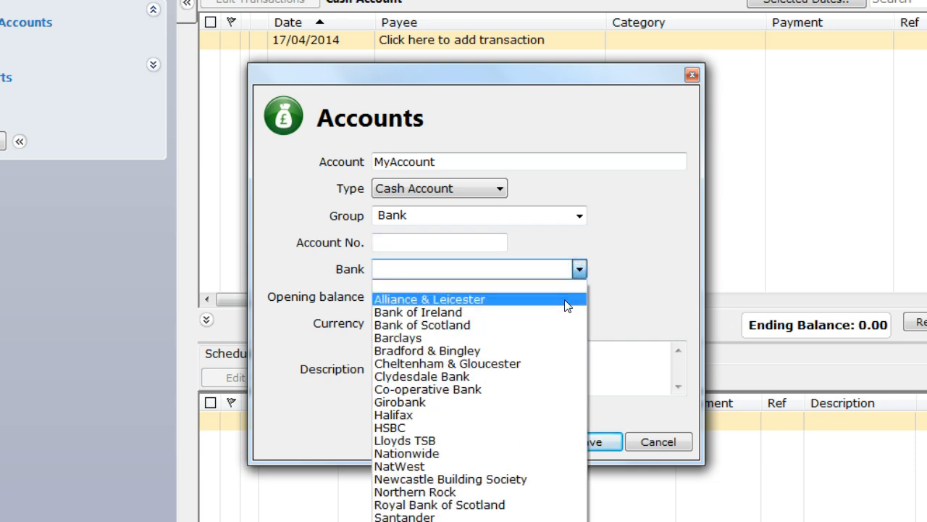
click(548, 270)
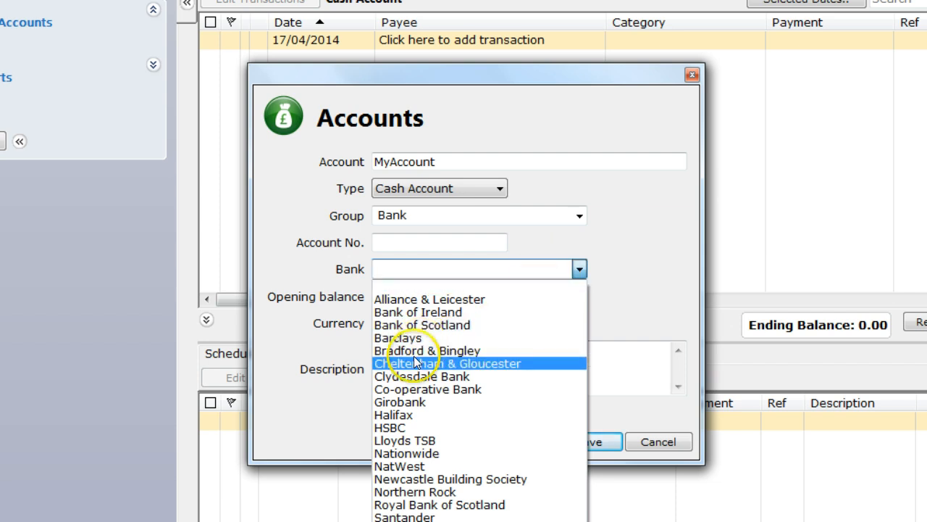
click(402, 413)
Set the account's opening balance to 100.00 using the built-in calculator.
click(416, 294)
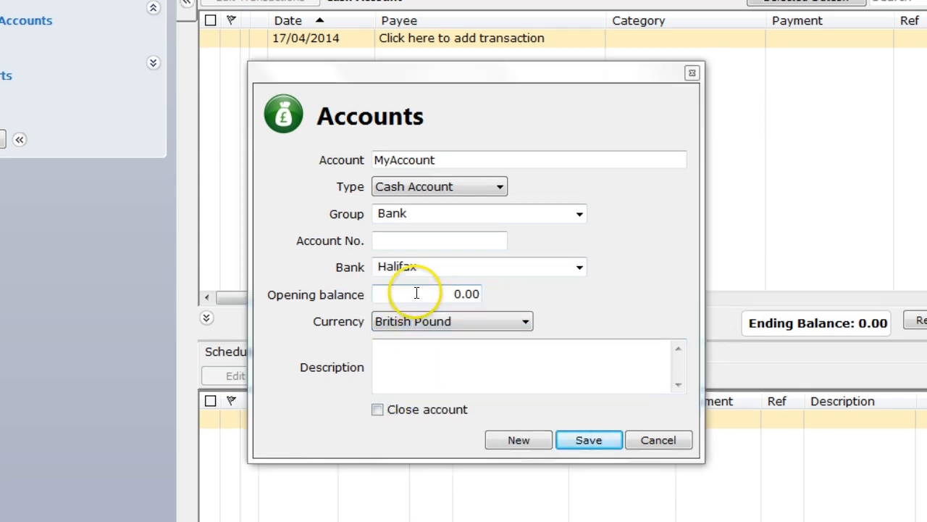
click(417, 293)
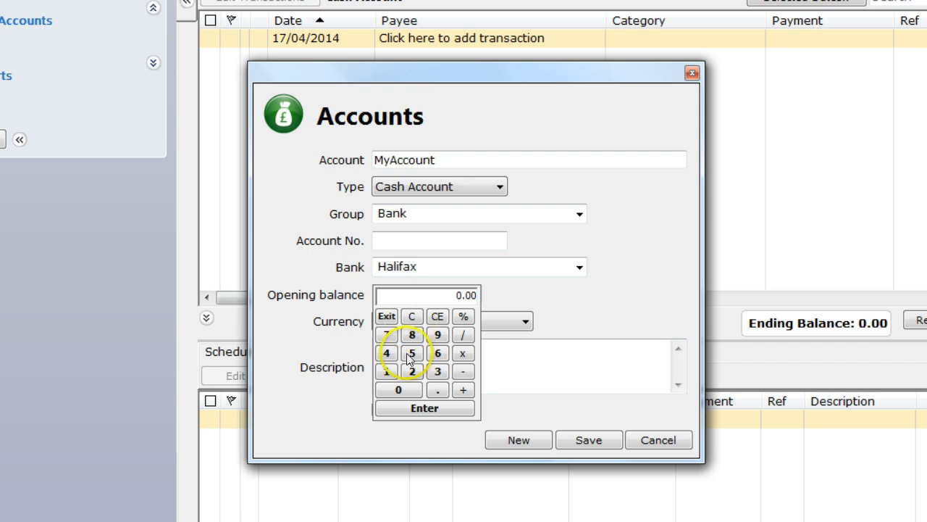
click(386, 371)
click(399, 390)
click(398, 389)
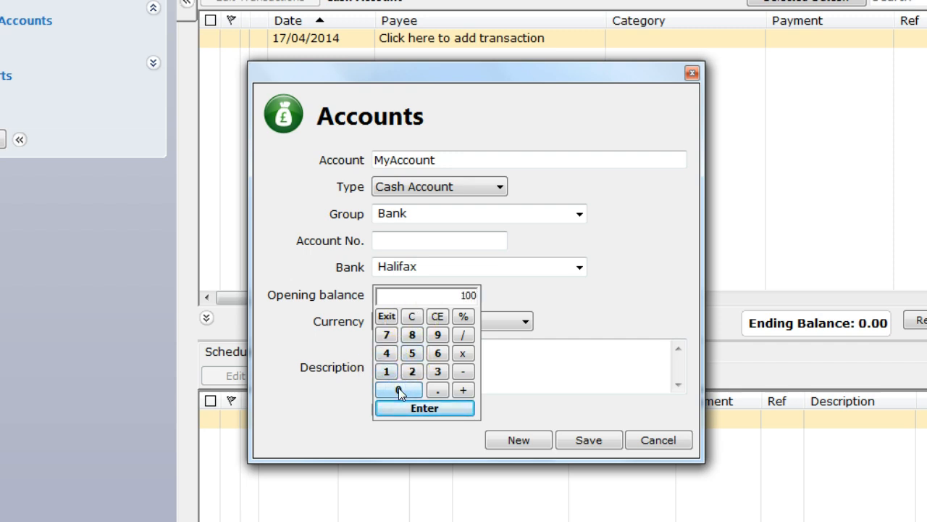
click(463, 372)
click(425, 408)
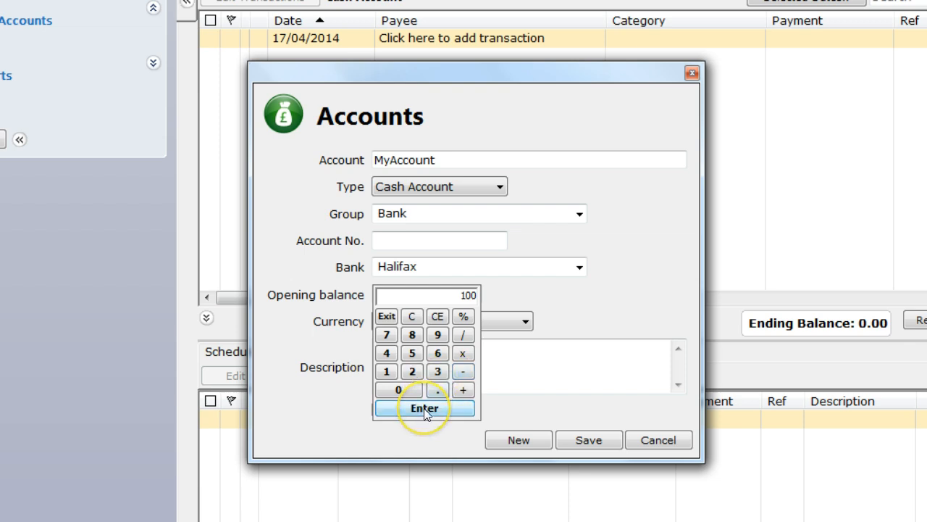
click(425, 408)
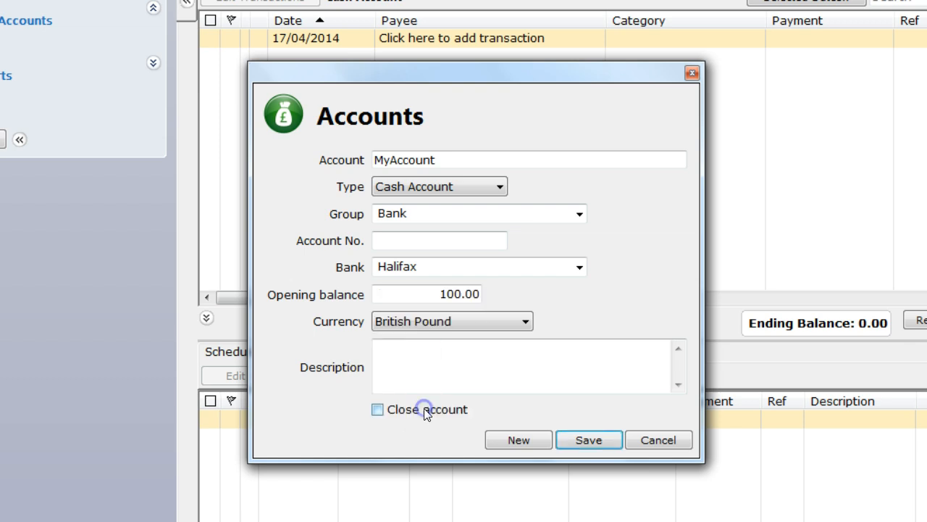
click(426, 296)
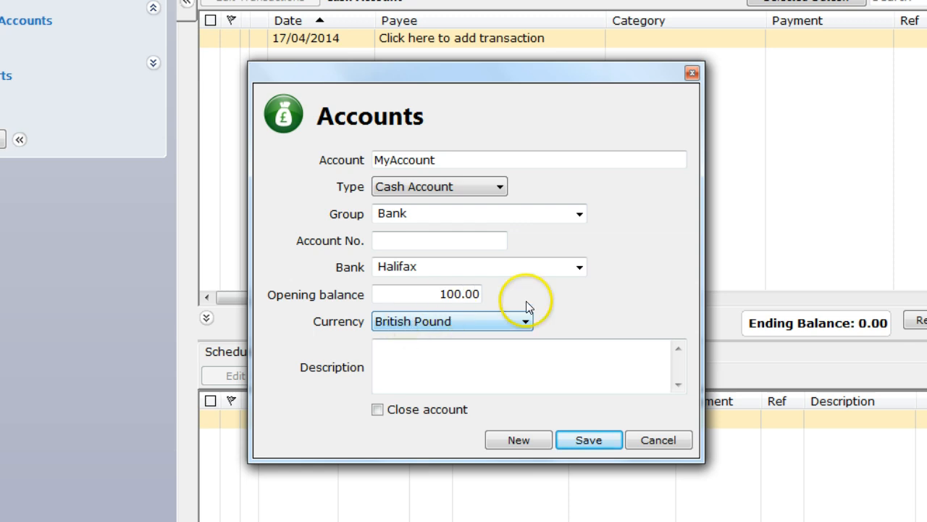
Choose British Pound as the account's currency, leave the description empty and save the account.
click(511, 321)
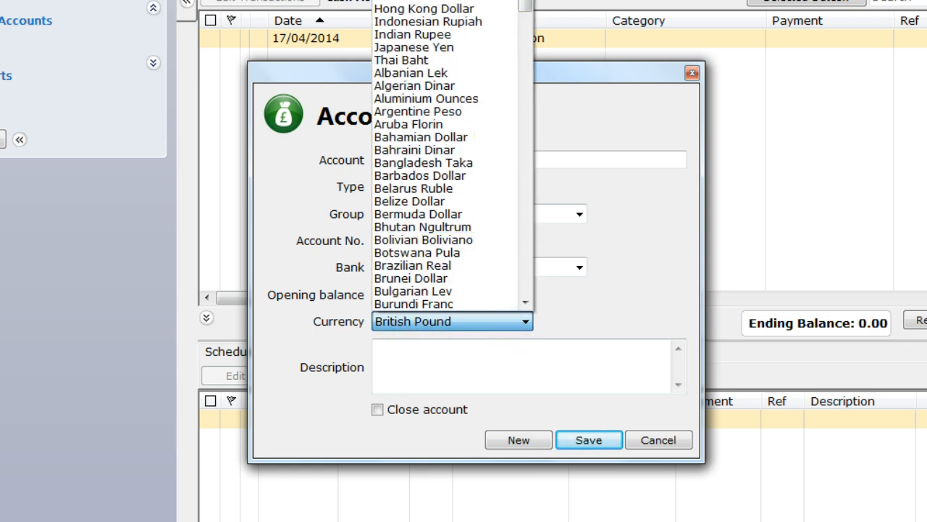
mouse_move(524, 6)
mouse_down()
mouse_move(519, 265)
mouse_move(523, 4)
mouse_up()
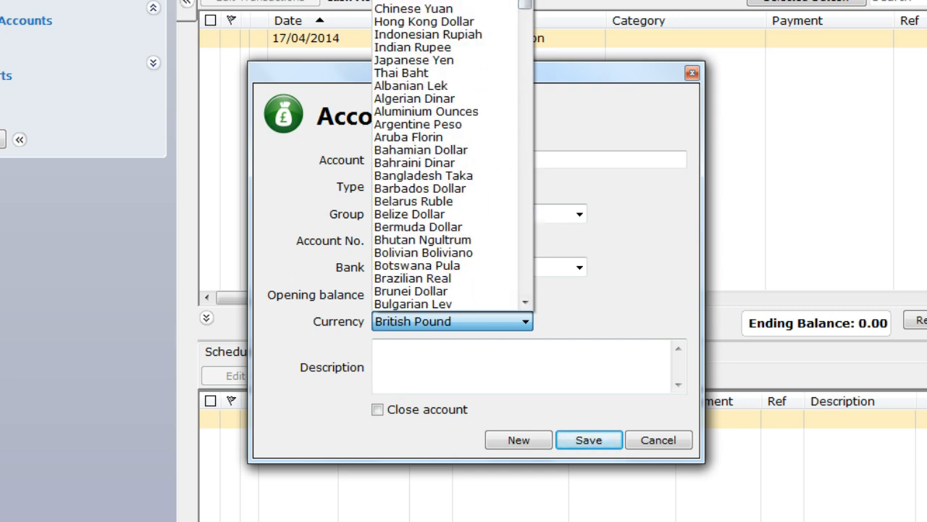
click(427, 2)
click(429, 342)
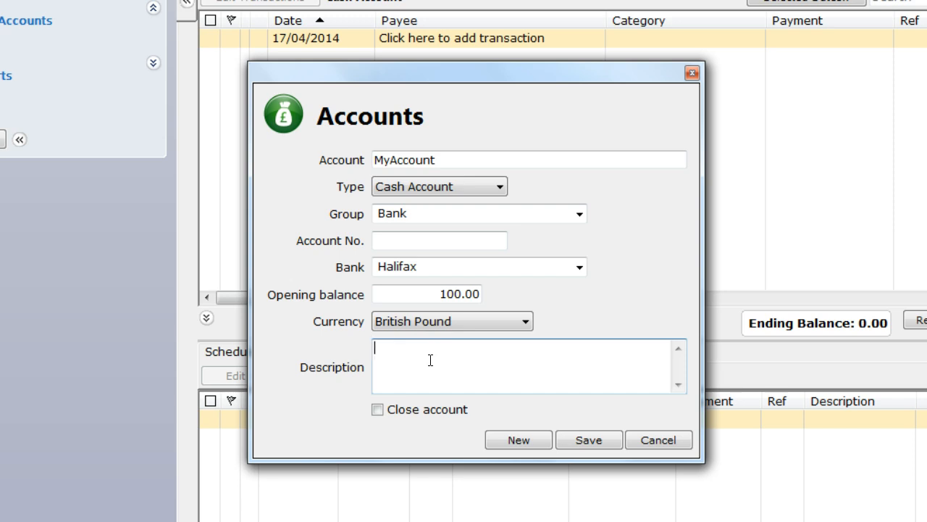
click(425, 409)
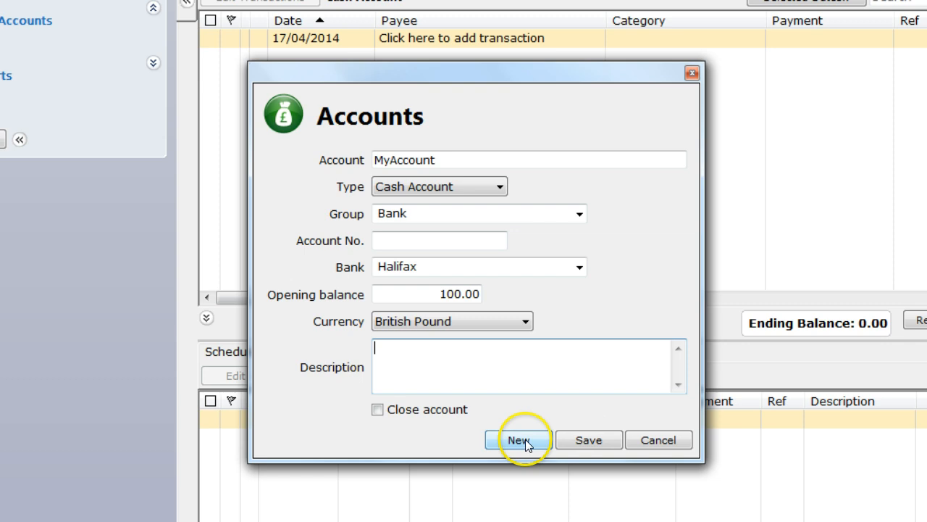
click(582, 433)
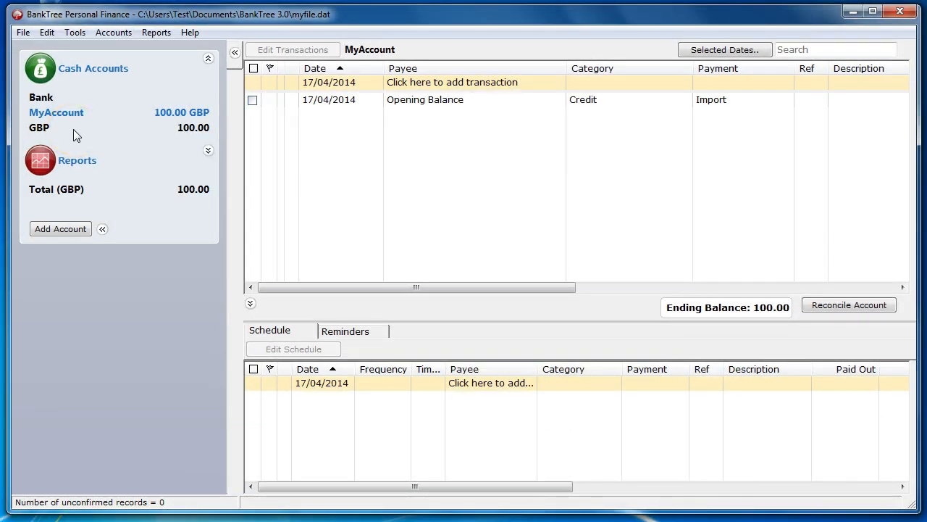
Open MyAccount and examine its opening balance transaction across all columns, including the paid-in and balance amounts.
click(64, 113)
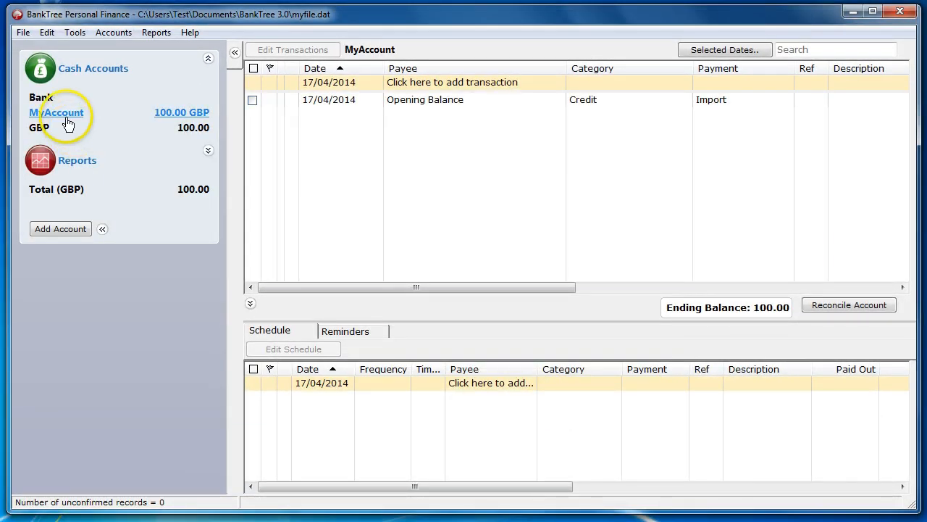
click(183, 114)
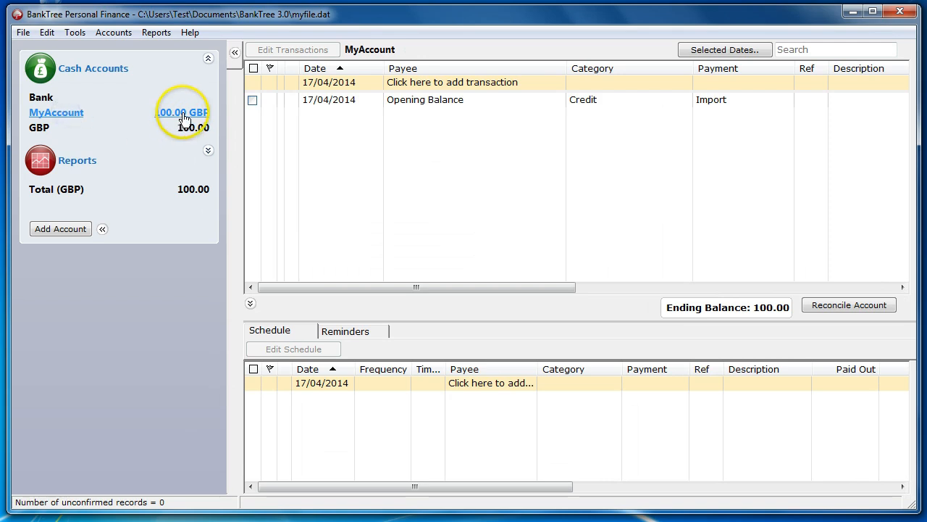
click(191, 115)
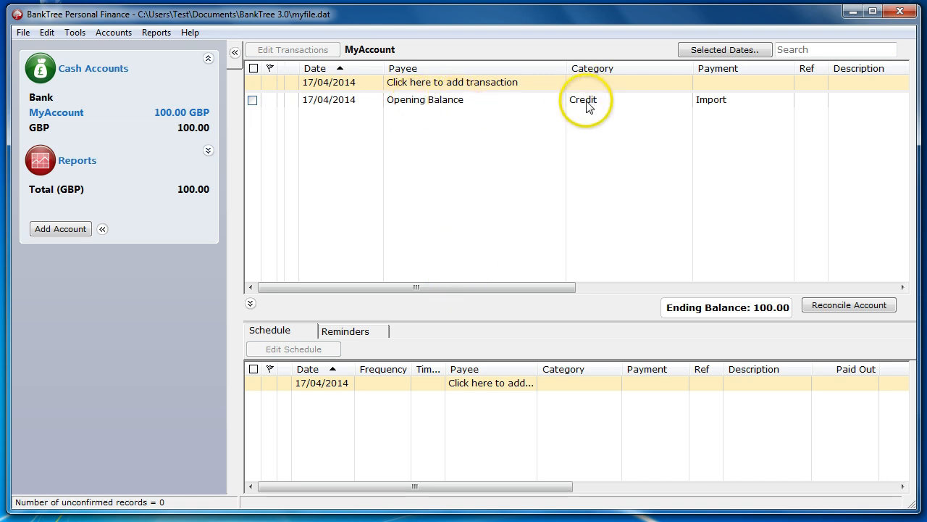
drag(529, 287, 891, 289)
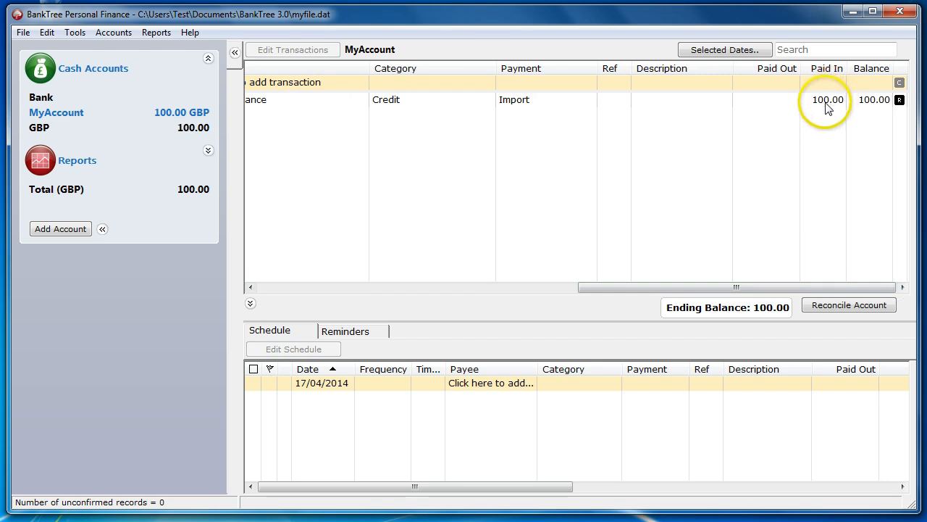
scroll(824, 130, left, 10)
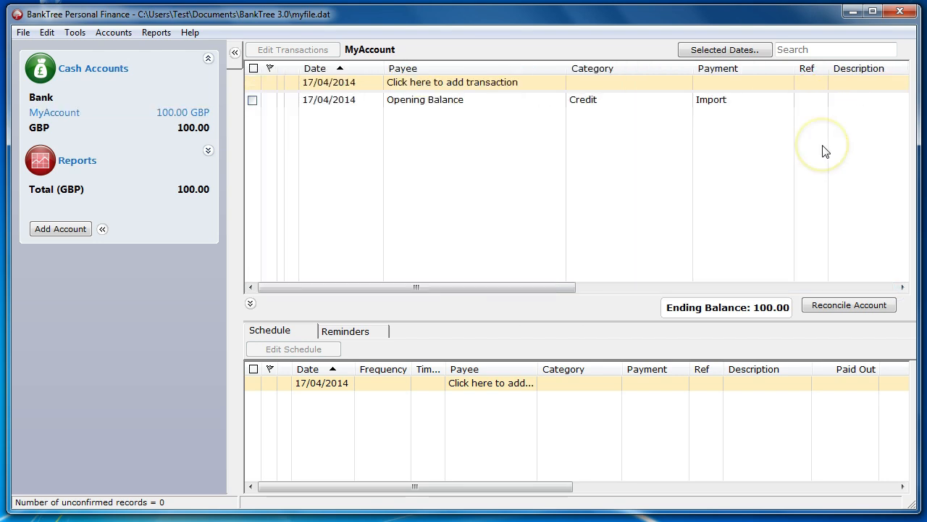
drag(563, 287, 484, 290)
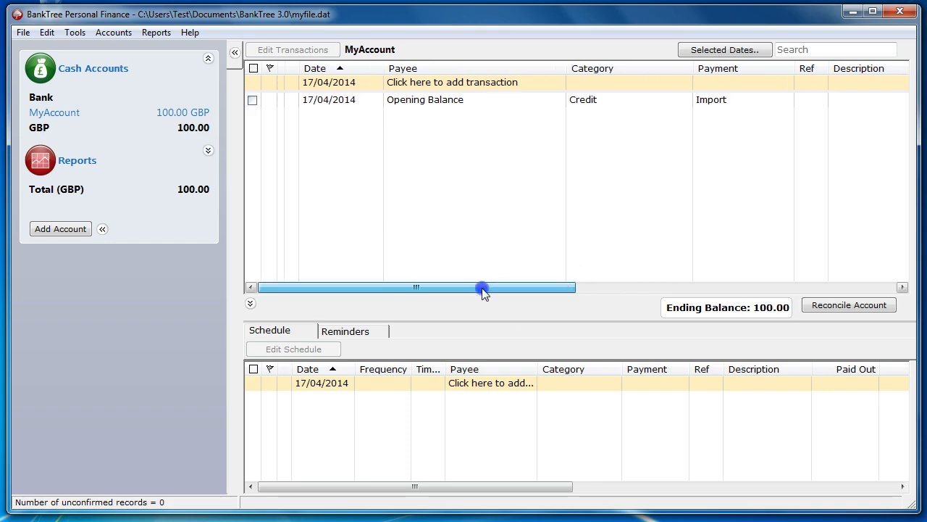